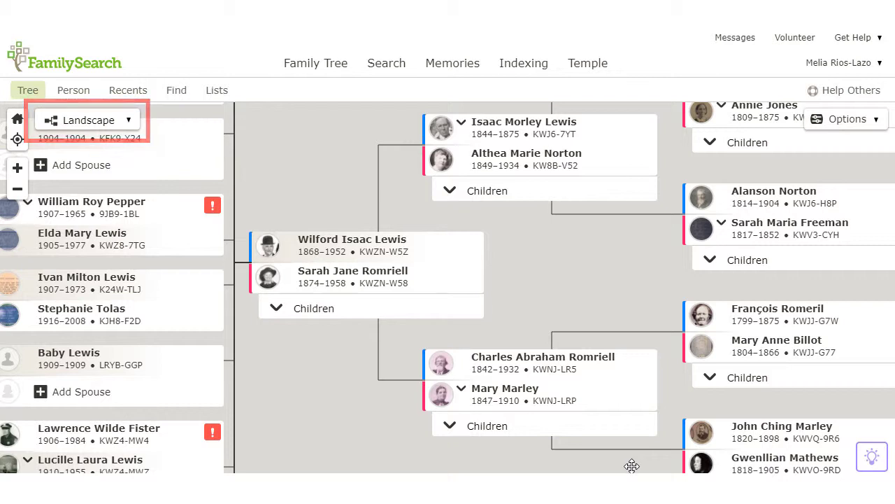
# Switch the family tree to the Portrait view and look over the focus person's ancestors
pyautogui.click(128, 123)
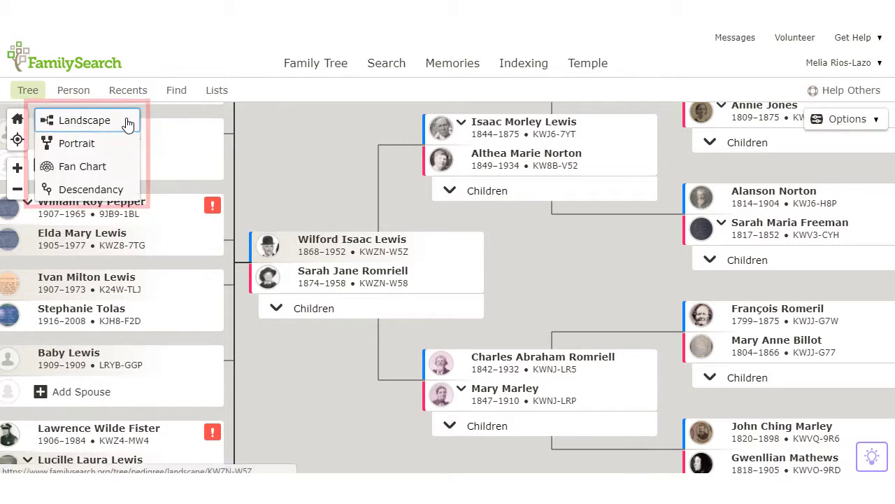
pyautogui.click(91, 147)
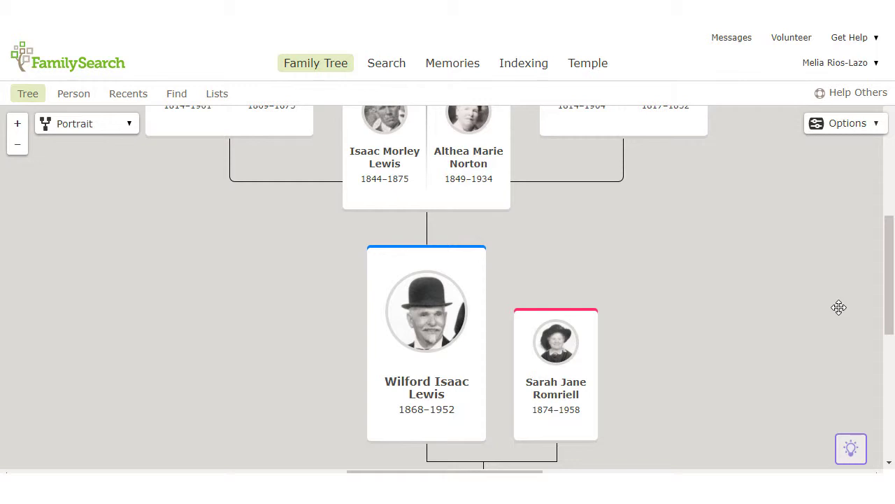
pyautogui.click(631, 244)
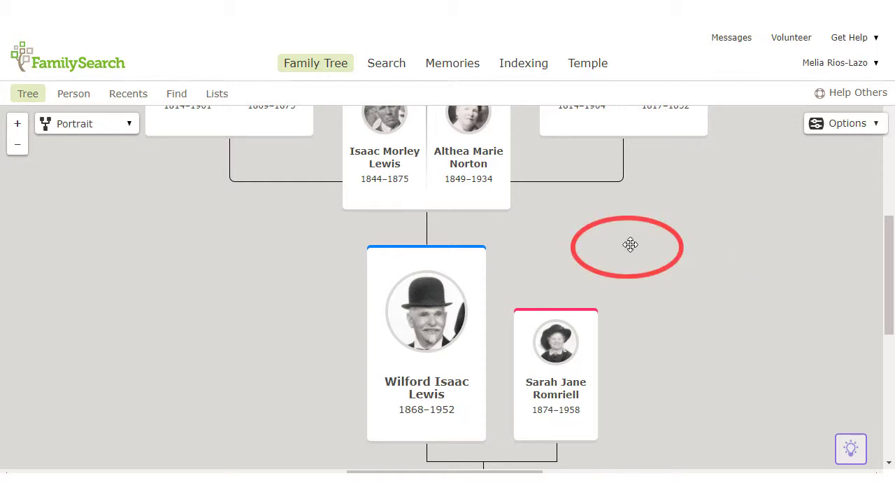
pyautogui.moveTo(630, 244); pyautogui.dragTo(691, 411)
pyautogui.moveTo(784, 340); pyautogui.dragTo(795, 396)
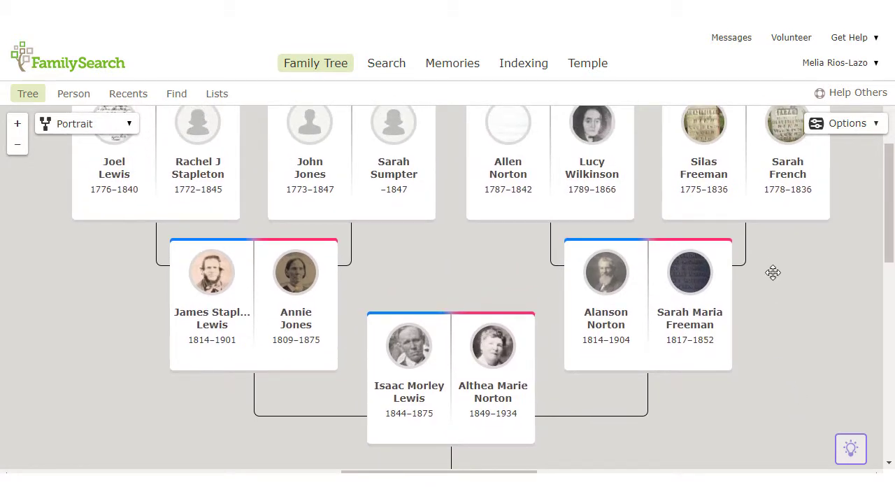
pyautogui.moveTo(778, 254)
pyautogui.mouseDown()
pyautogui.moveTo(777, 370)
pyautogui.moveTo(770, 255)
pyautogui.mouseUp()
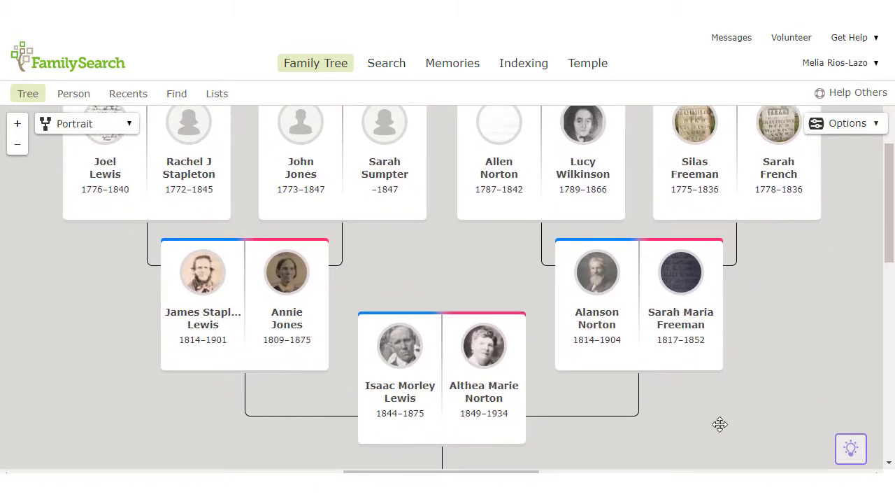
# Look at the focus couple's row of children and view the summary card of the son labelled 1904–1904
pyautogui.moveTo(720, 424); pyautogui.dragTo(716, 273)
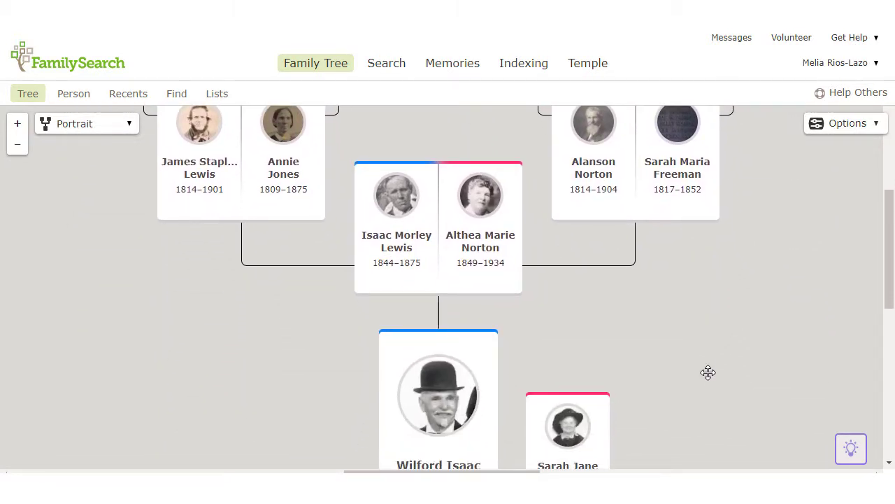
pyautogui.moveTo(708, 372); pyautogui.dragTo(715, 255)
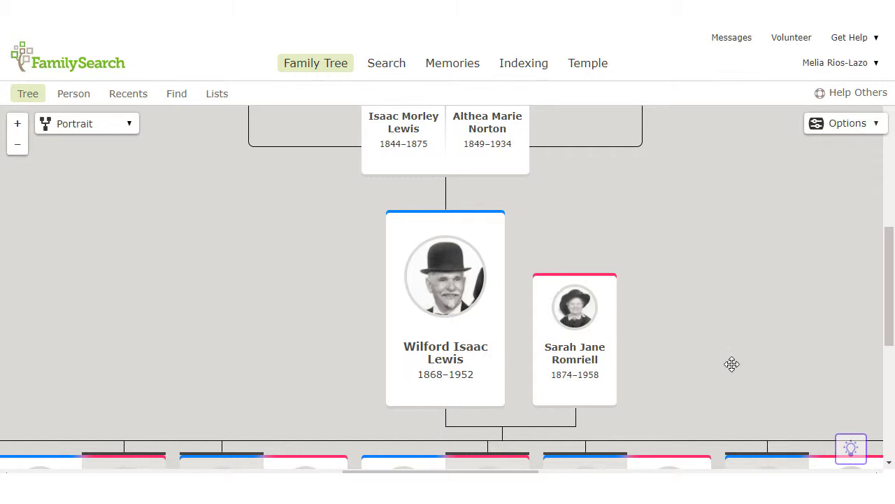
pyautogui.moveTo(732, 364); pyautogui.dragTo(731, 219)
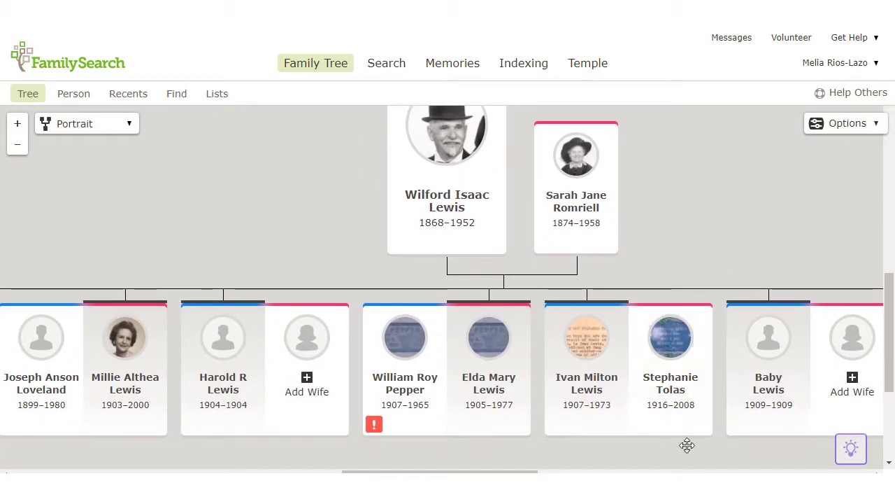
pyautogui.moveTo(685, 451); pyautogui.dragTo(705, 404)
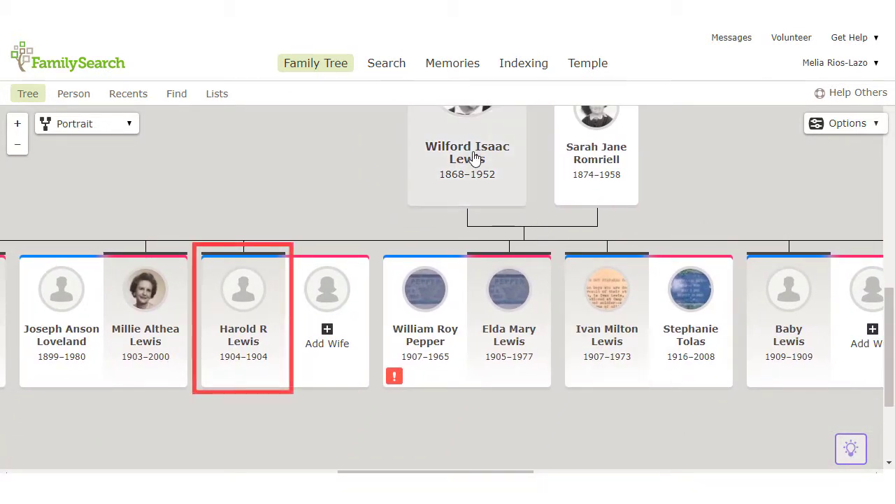
pyautogui.click(238, 346)
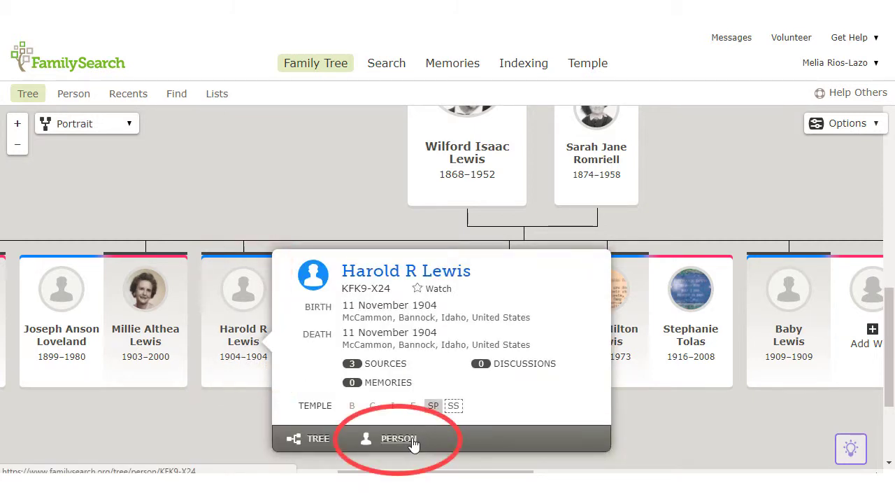
pyautogui.click(184, 205)
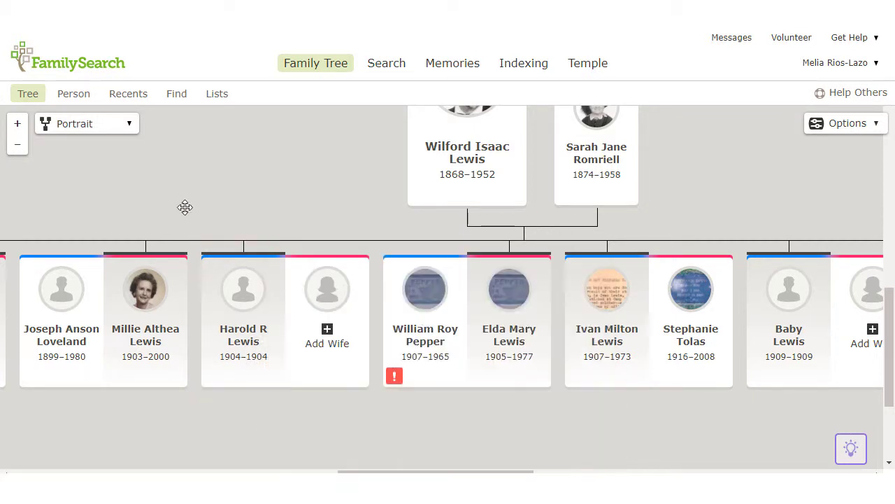
# Look through the older children in the row below the focus couple
pyautogui.moveTo(243, 210); pyautogui.dragTo(489, 225)
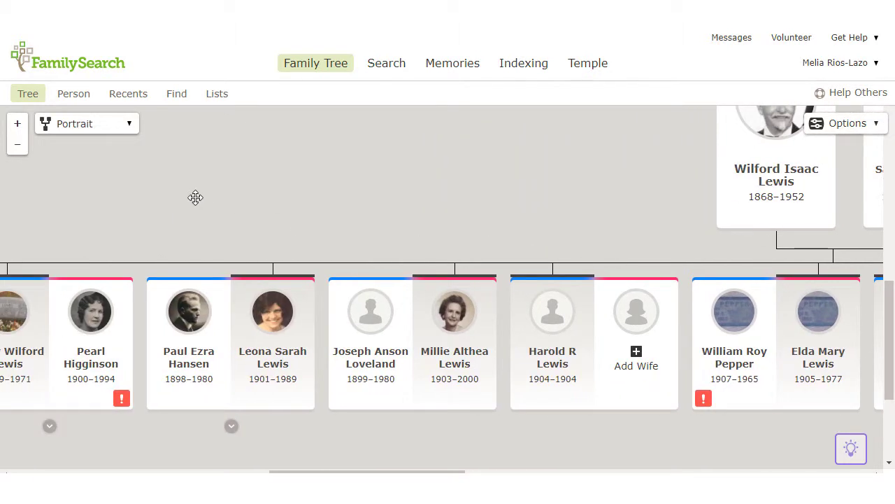
pyautogui.moveTo(195, 197); pyautogui.dragTo(486, 196)
pyautogui.moveTo(314, 219); pyautogui.dragTo(513, 219)
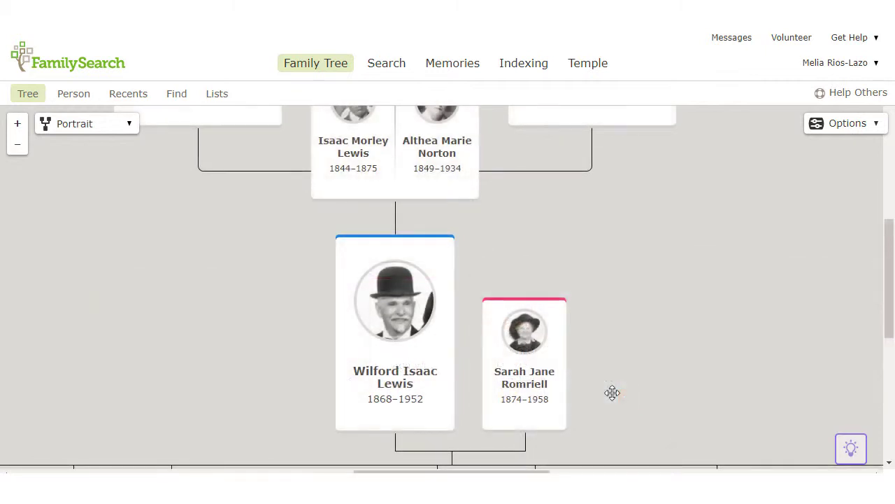
# Switch the tree to the Fan Chart view and look over the focus person's spouse, children and ancestors
pyautogui.click(132, 130)
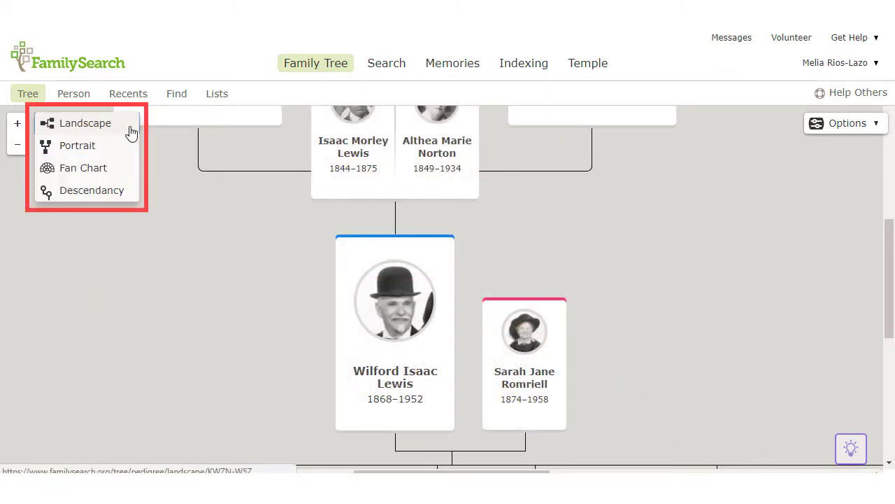
pyautogui.click(97, 169)
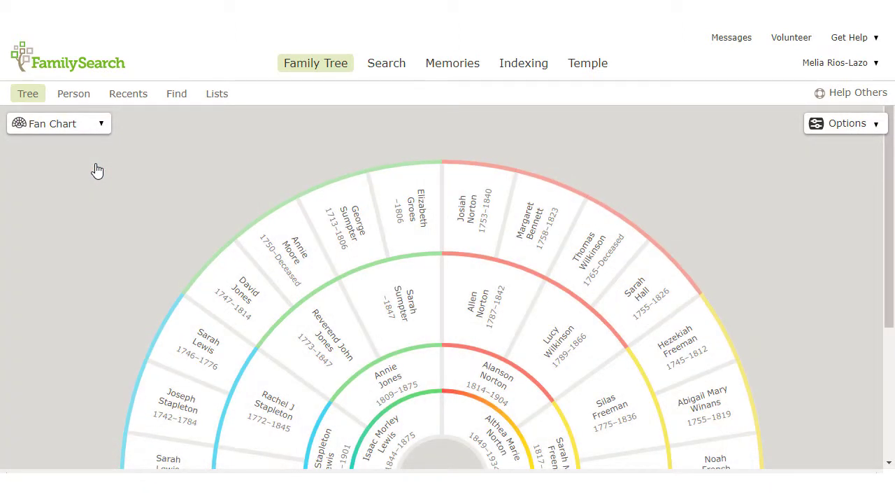
pyautogui.scroll(-3, 889, 383)
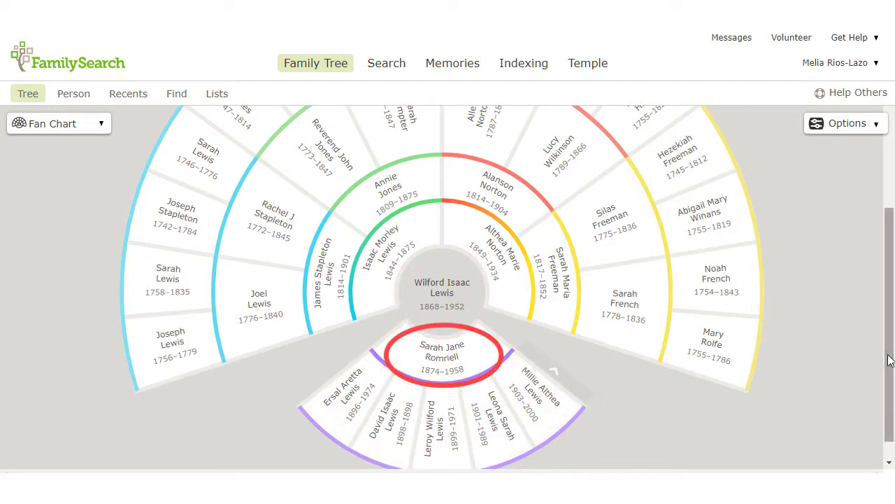
pyautogui.moveTo(890, 360); pyautogui.dragTo(885, 295)
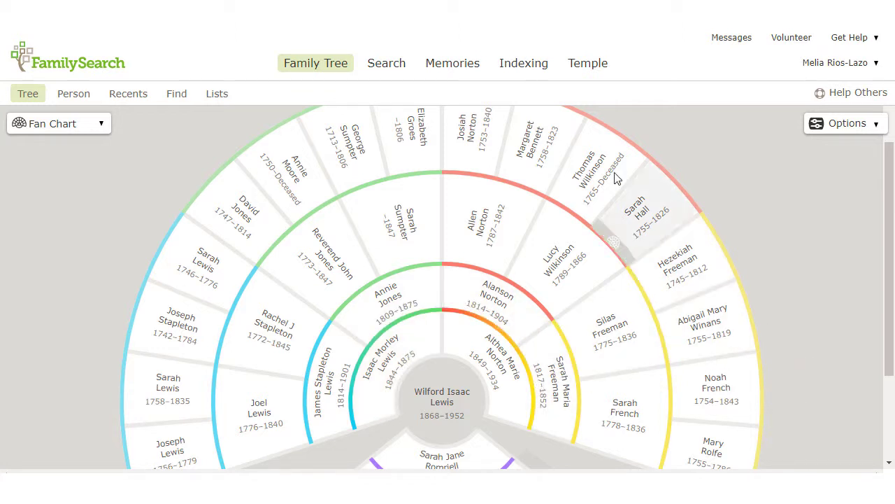
# Refocus the fan chart on the outer-ring ancestor labelled 1765–Deceased, using that ancestor's summary card
pyautogui.scroll(1, 848, 321)
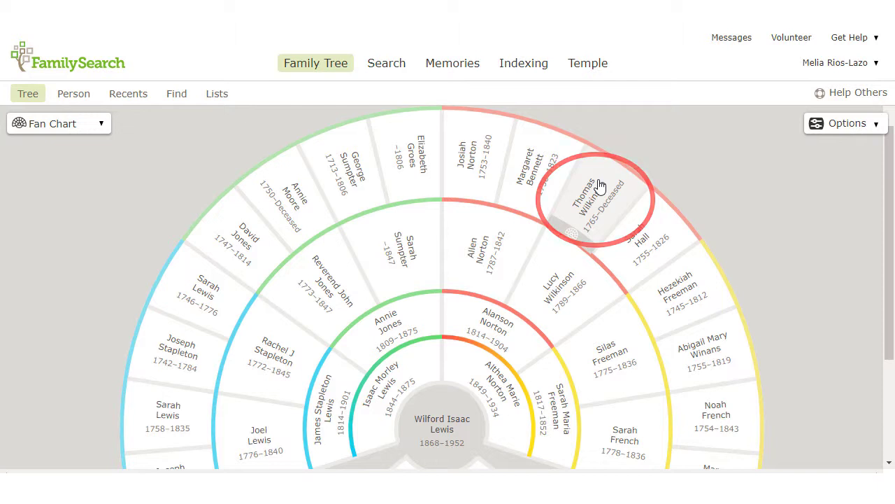
pyautogui.click(593, 202)
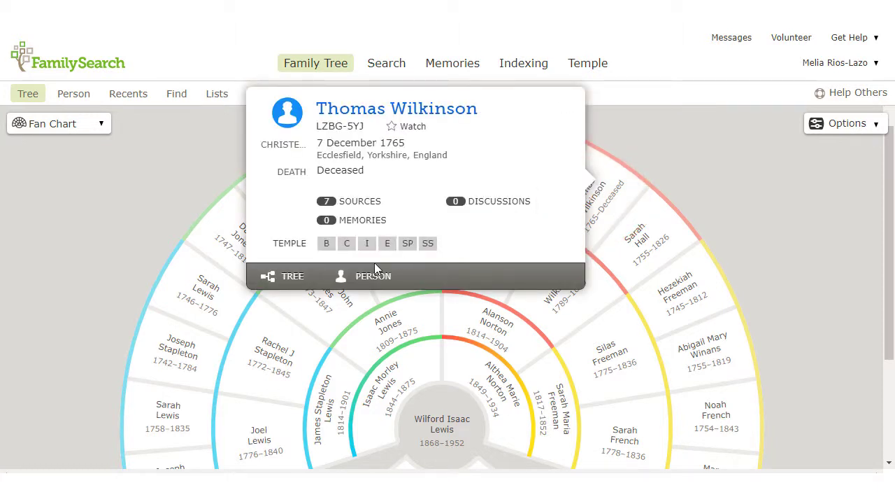
pyautogui.click(293, 276)
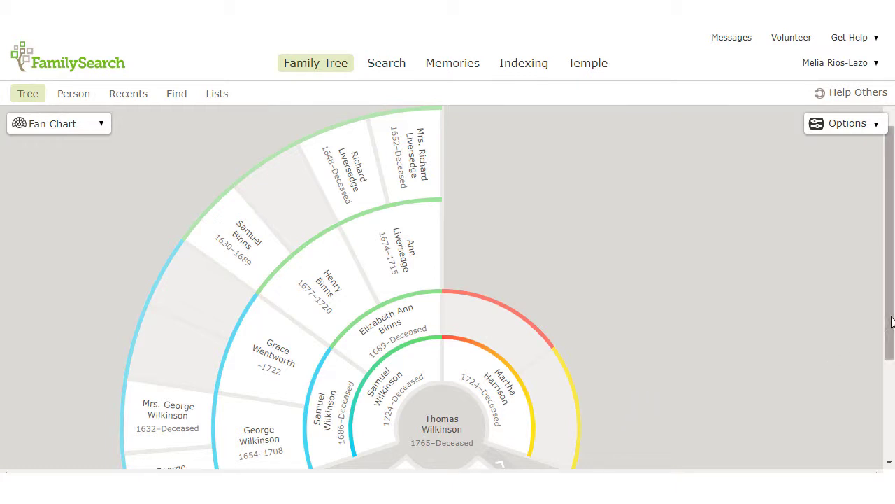
# Show the centre person's other spouse below the fan, and return to the first spouse
pyautogui.moveTo(891, 323); pyautogui.dragTo(892, 418)
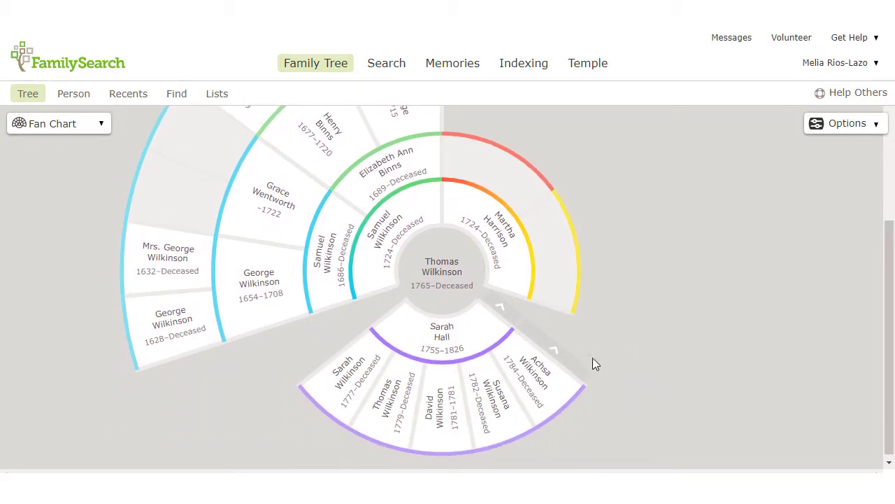
pyautogui.click(499, 308)
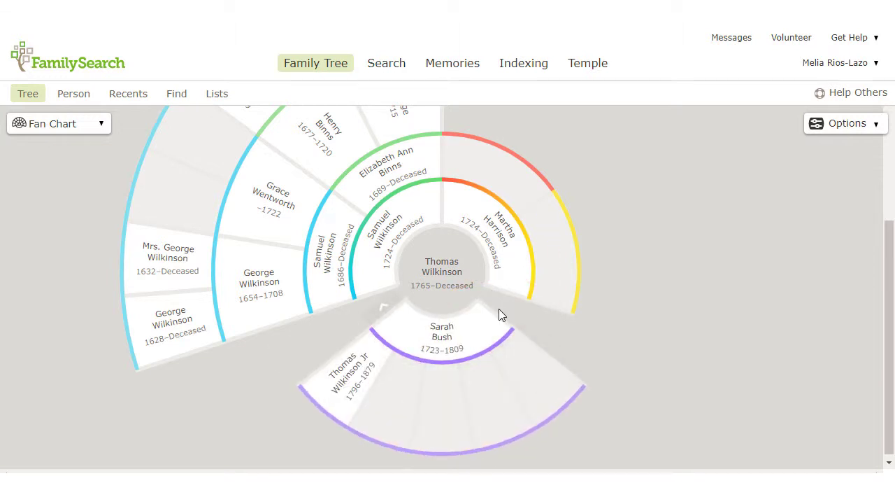
pyautogui.click(379, 315)
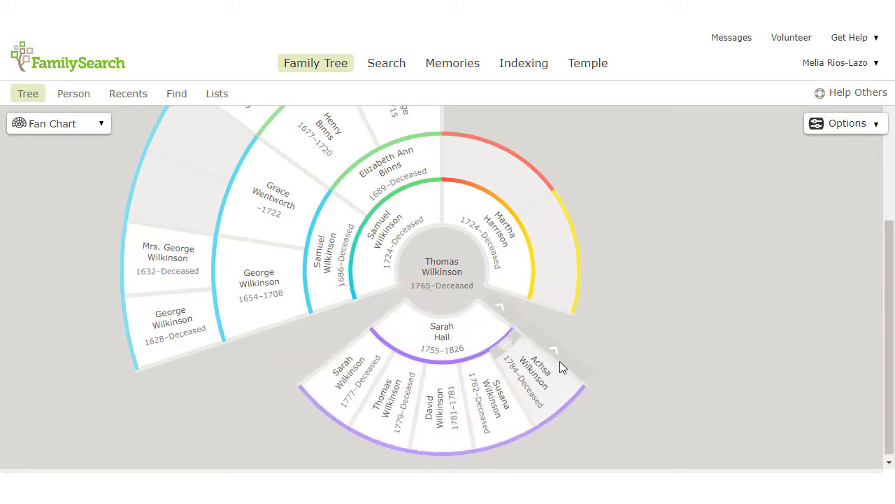
# Advance the centre couple's list of children by two, and return to the start of the list
pyautogui.click(565, 369)
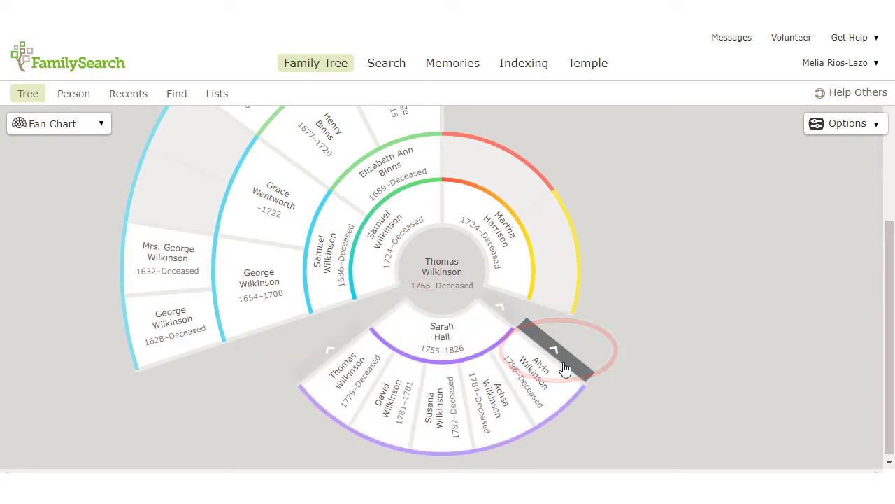
pyautogui.click(565, 368)
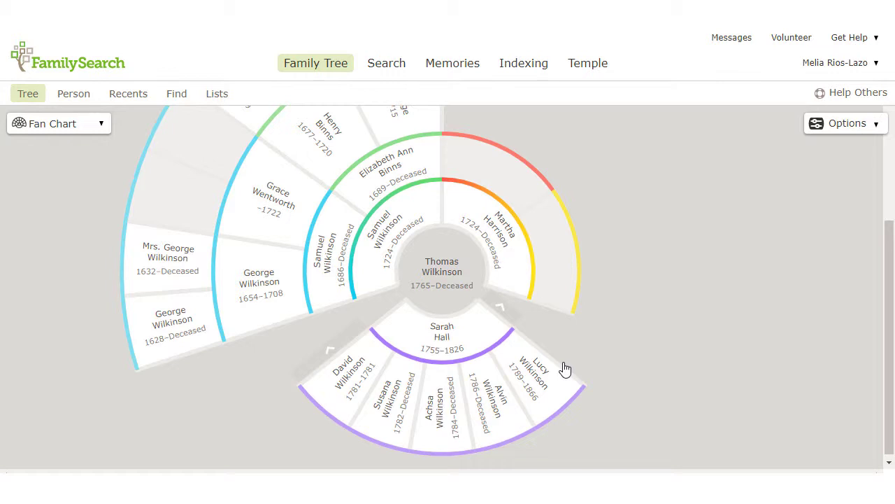
pyautogui.click(327, 353)
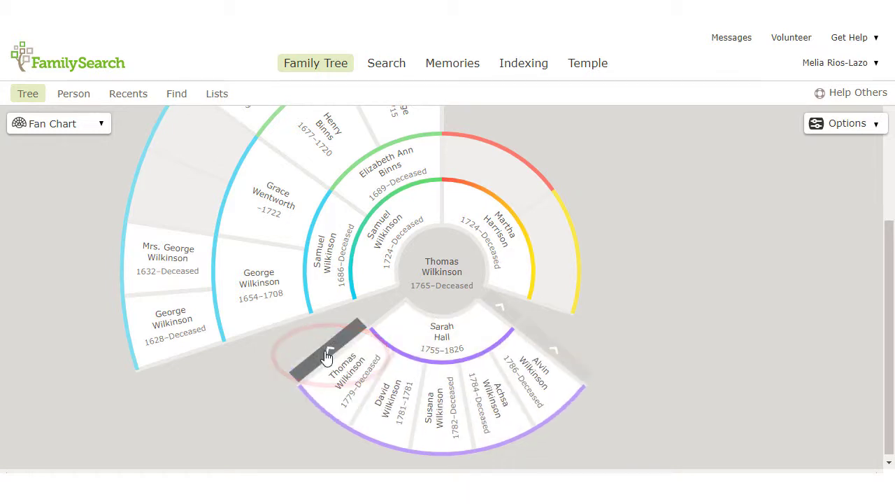
pyautogui.click(327, 355)
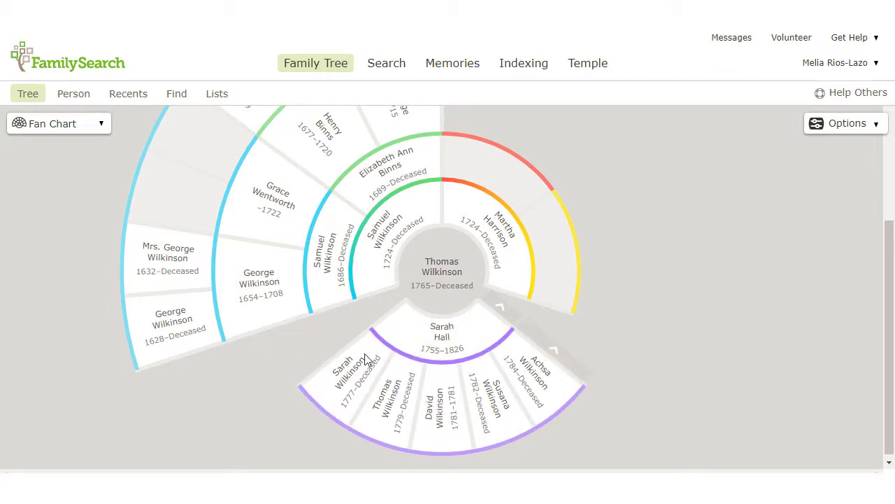
# Recentre the fan chart on the spouse and view the summary card of the ancestor labelled 1696–1731
pyautogui.click(440, 315)
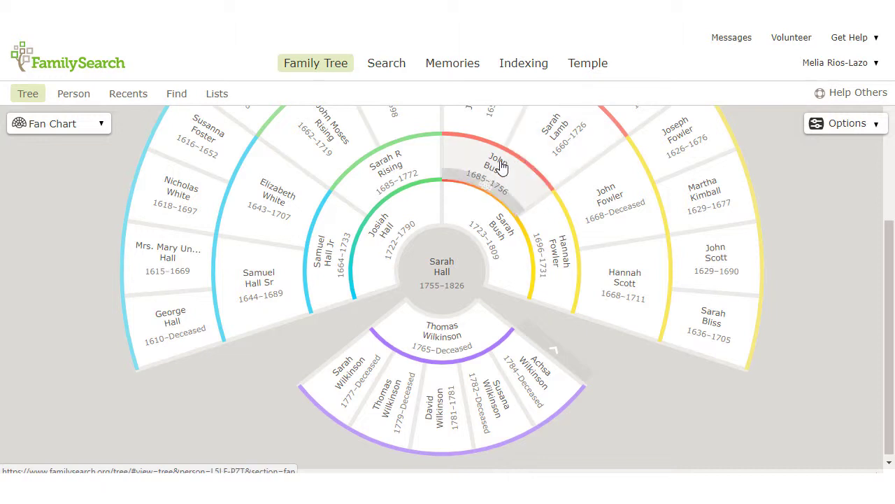
pyautogui.click(553, 262)
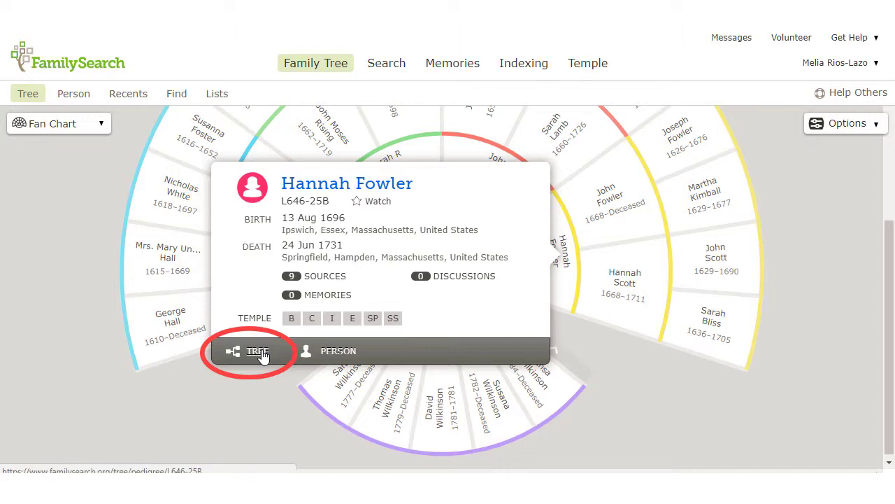
pyautogui.click(659, 358)
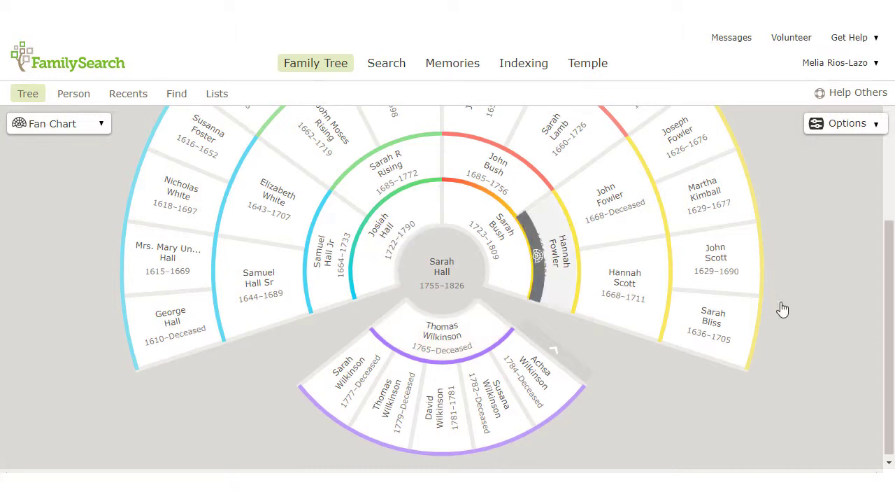
# Switch the tree from the fan chart to the Descendancy view
pyautogui.moveTo(890, 271); pyautogui.dragTo(893, 170)
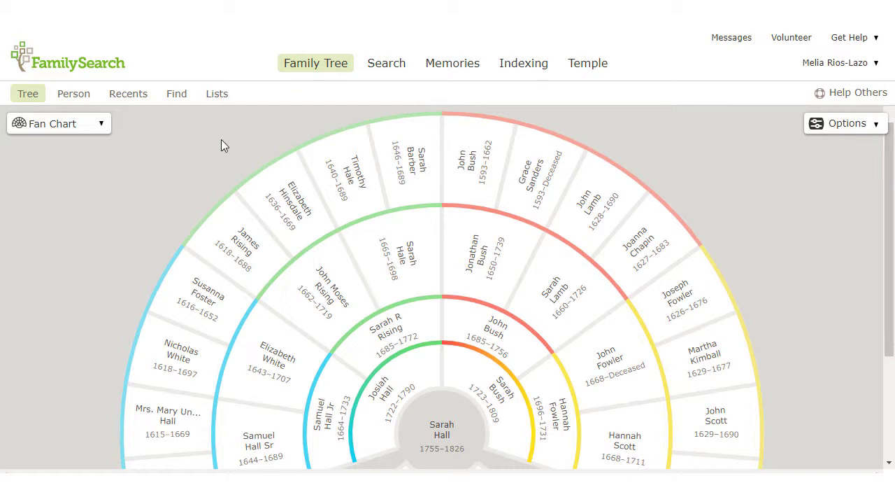
pyautogui.click(103, 126)
pyautogui.click(77, 195)
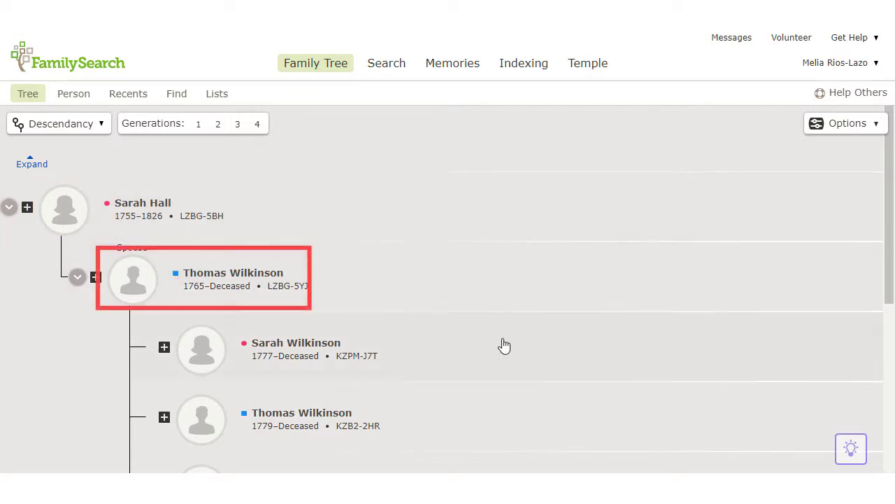
# Open the summary card of the couple's first child, labelled 1777–Deceased, in the descendancy list
pyautogui.moveTo(504, 343); pyautogui.dragTo(510, 355)
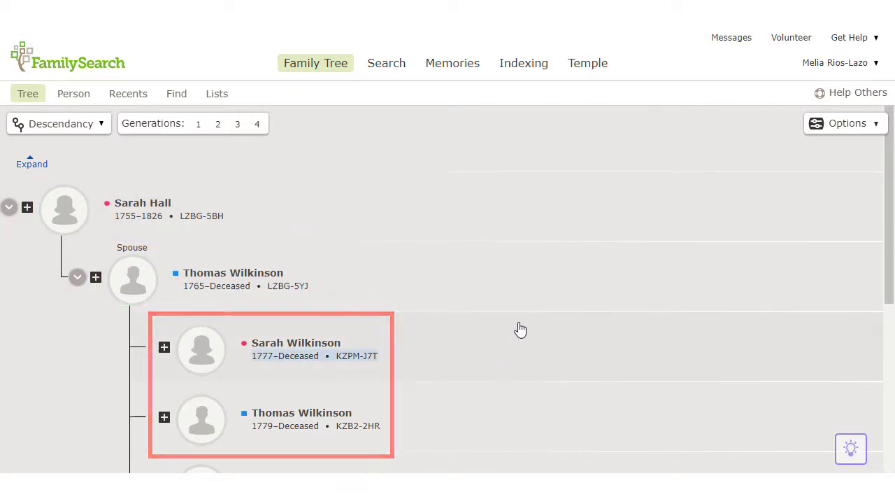
pyautogui.click(520, 329)
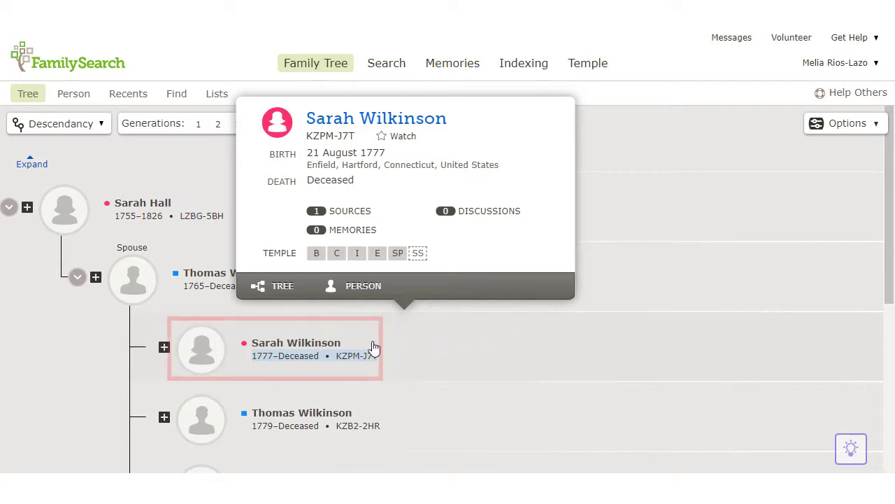
pyautogui.moveTo(371, 345); pyautogui.dragTo(368, 238)
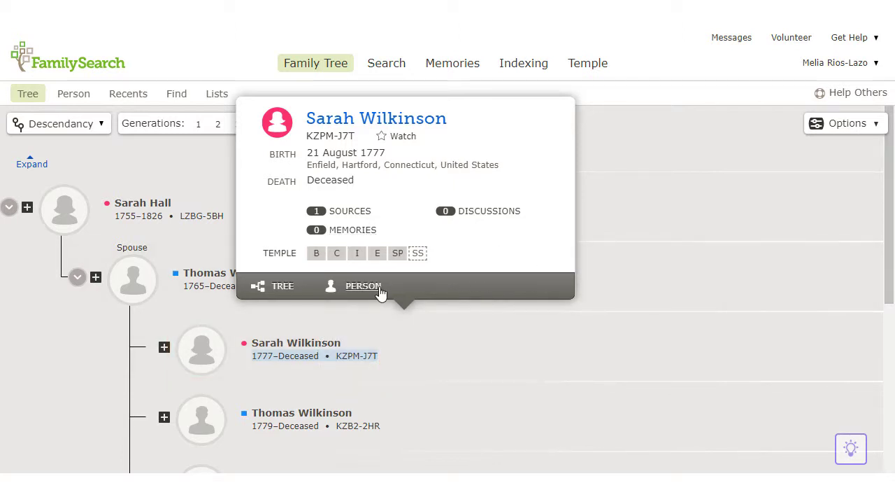
# Close the first child's summary card and look through the couple's children down to the last one, labelled 1789–1866
pyautogui.click(808, 312)
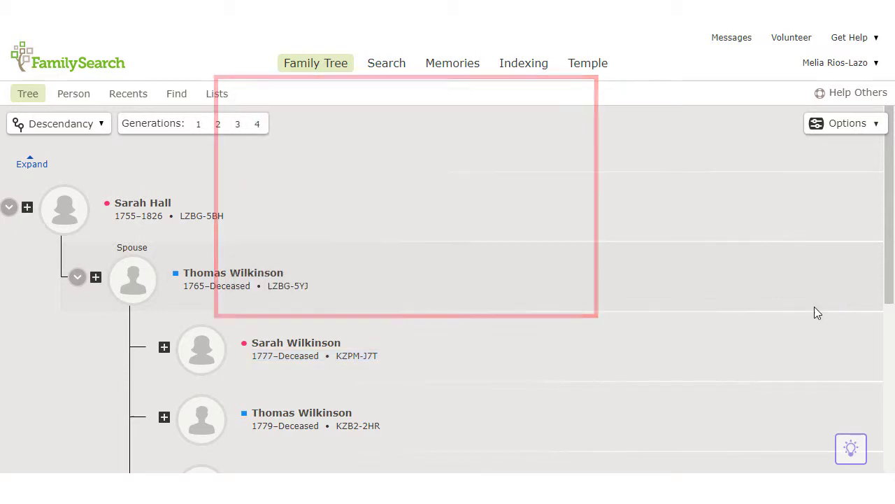
pyautogui.scroll(-1, 888, 299)
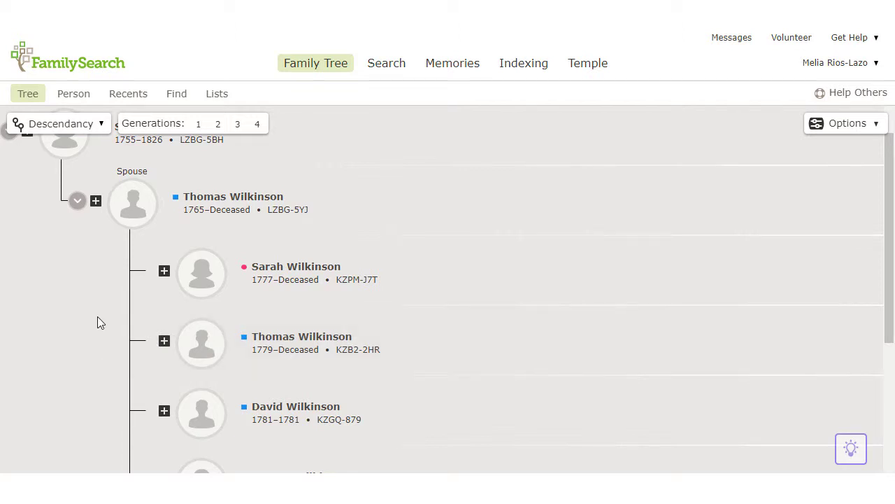
pyautogui.scroll(-4, 602, 346)
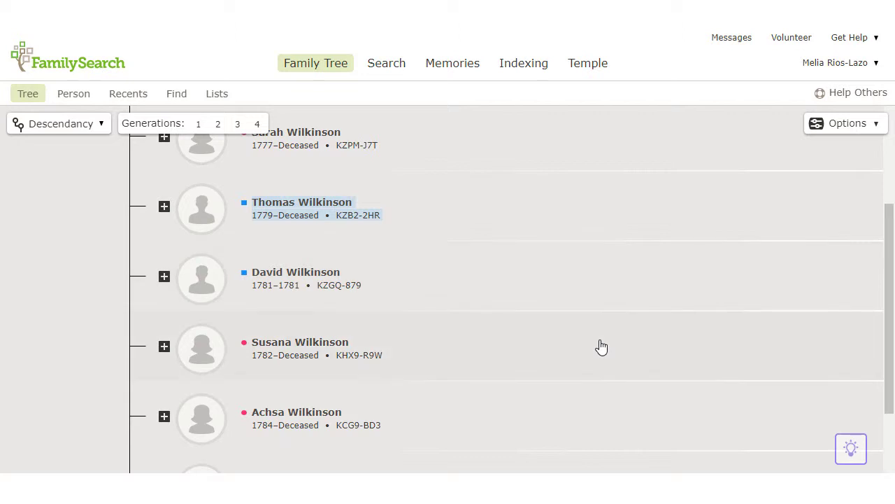
pyautogui.scroll(-3, 602, 346)
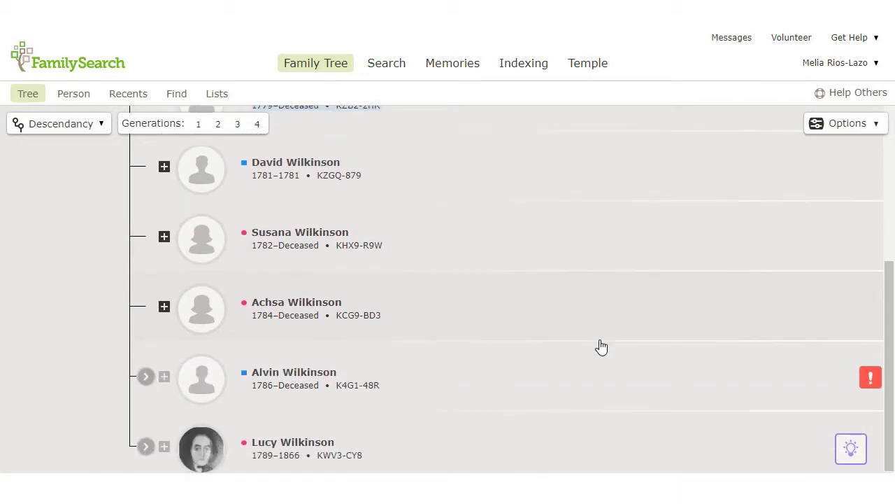
pyautogui.scroll(1, 603, 345)
pyautogui.scroll(-1, 606, 340)
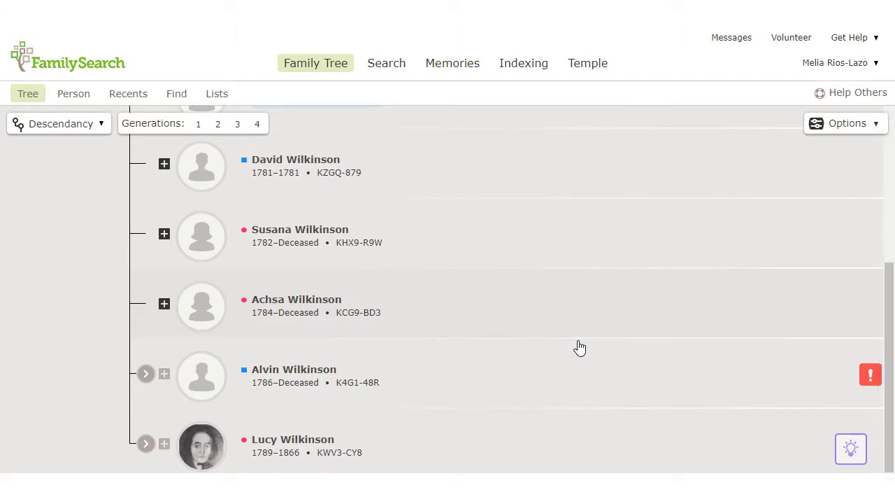
# Hide the portraits and show the research suggestions in the descendancy list
pyautogui.click(880, 132)
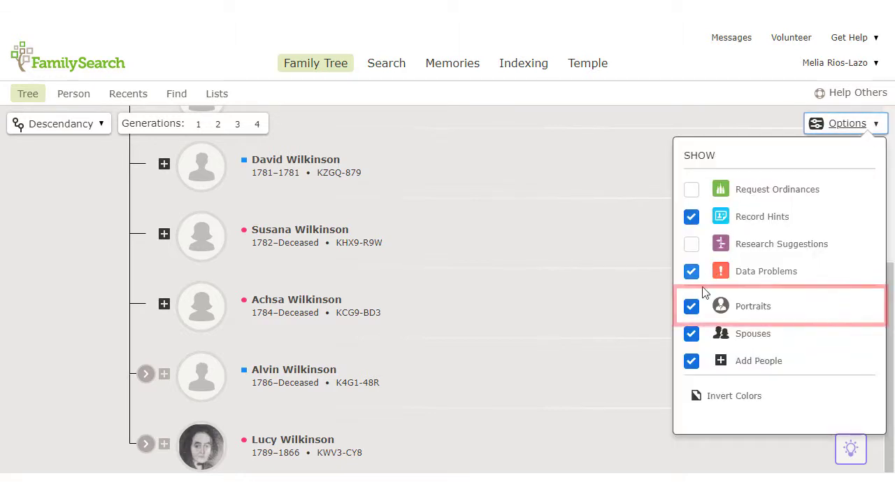
pyautogui.click(692, 307)
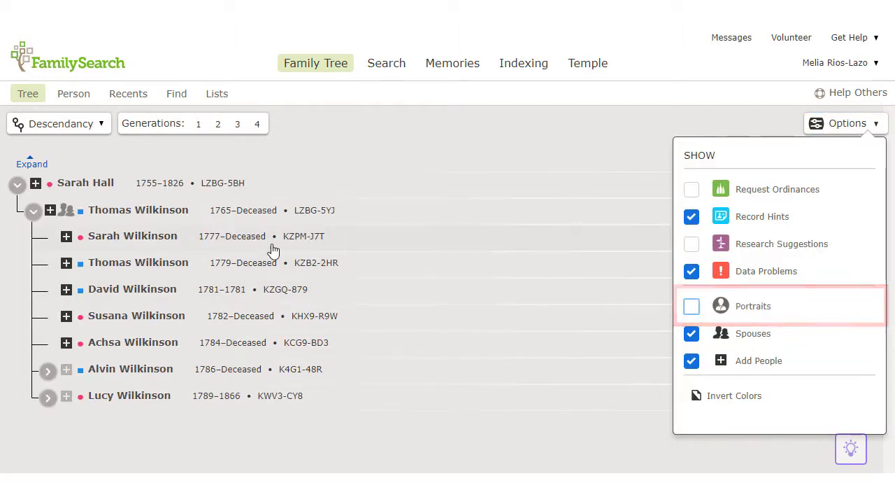
pyautogui.click(691, 309)
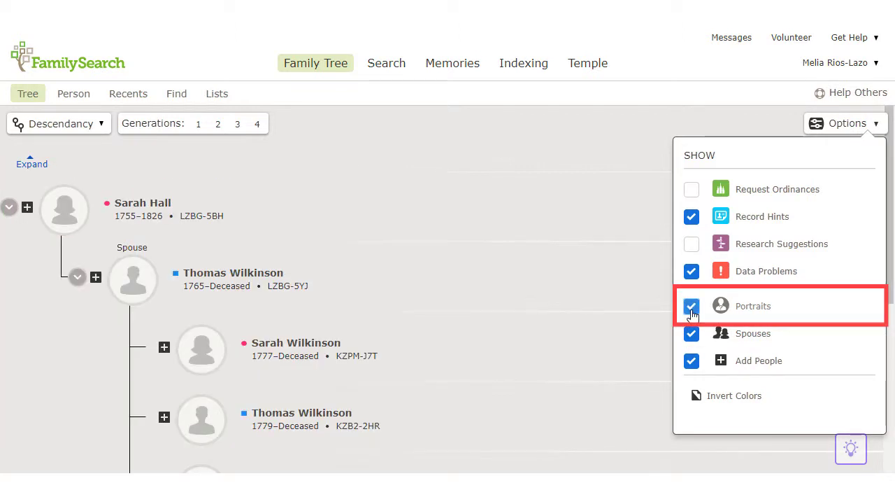
pyautogui.click(692, 309)
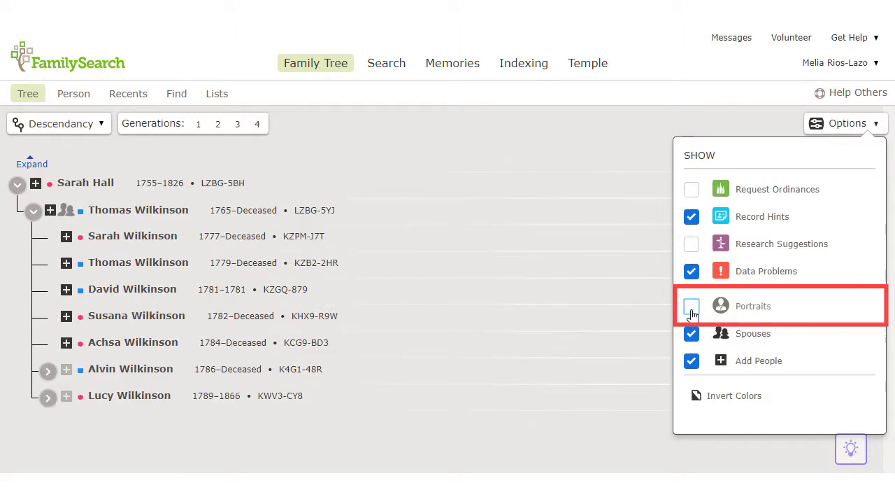
pyautogui.click(691, 244)
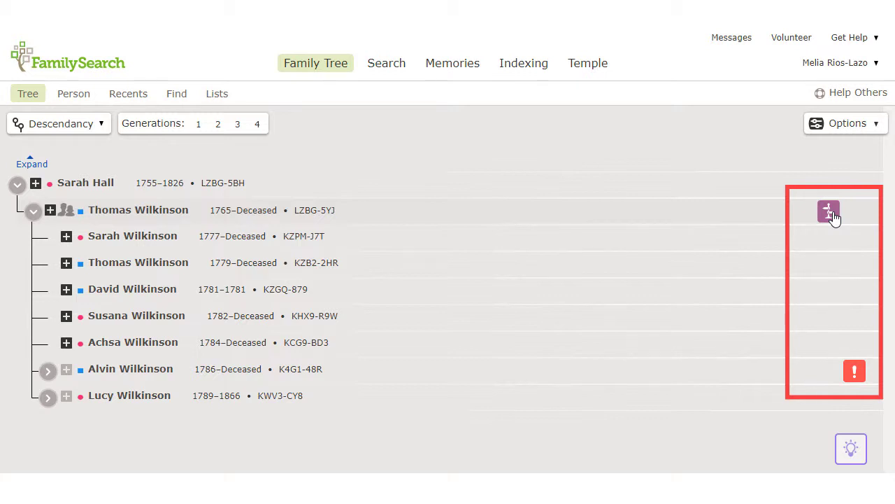
# Expand the tree upward and select the father labelled 1722–1790 as the starting ancestor of the descendancy list
pyautogui.click(32, 164)
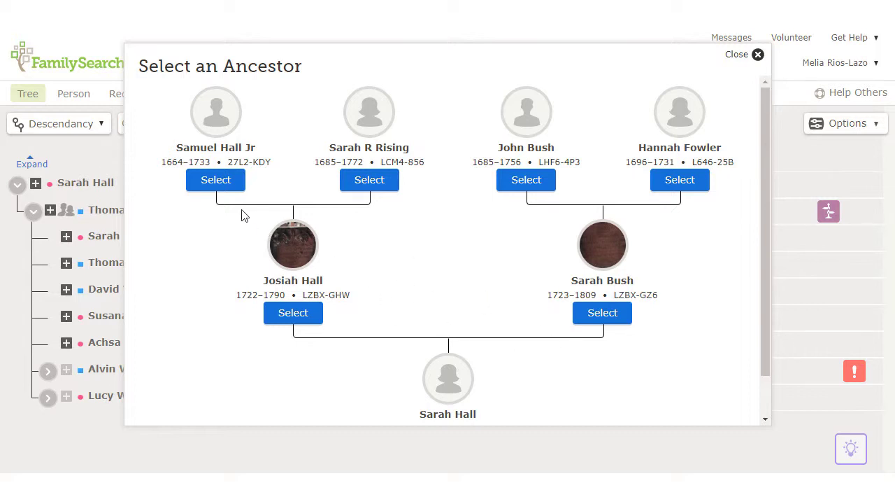
pyautogui.click(284, 320)
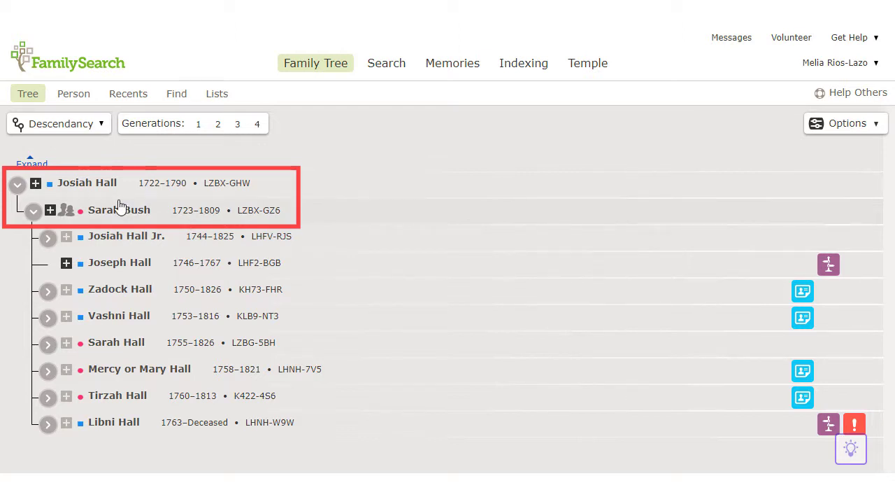
# Open the record hint details of the son labelled 1750–1826, review them, and return to the descendancy list
pyautogui.click(802, 292)
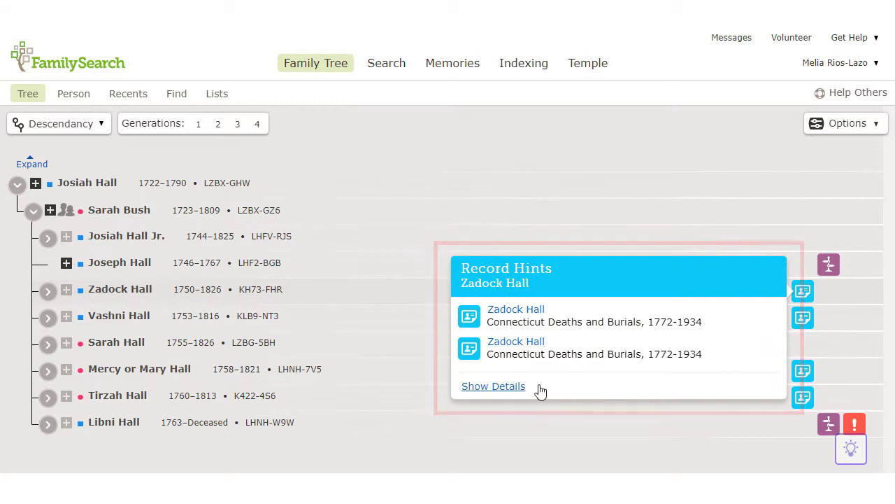
pyautogui.click(498, 388)
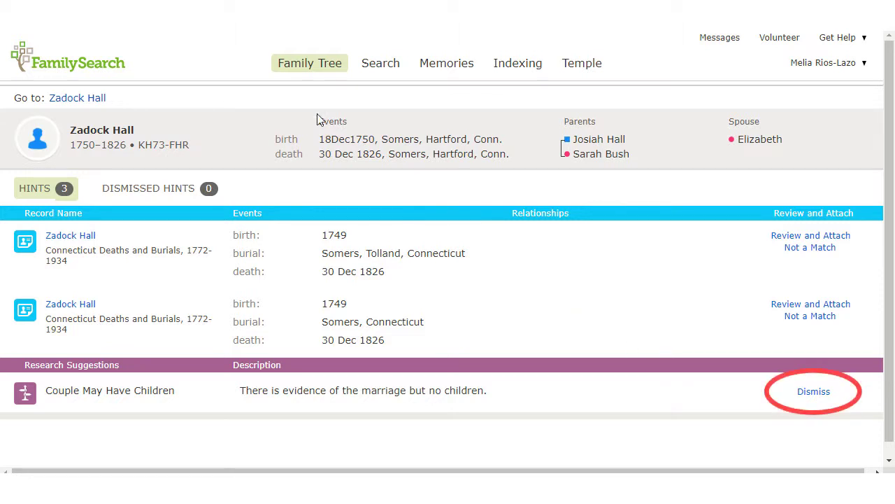
pyautogui.click(75, 100)
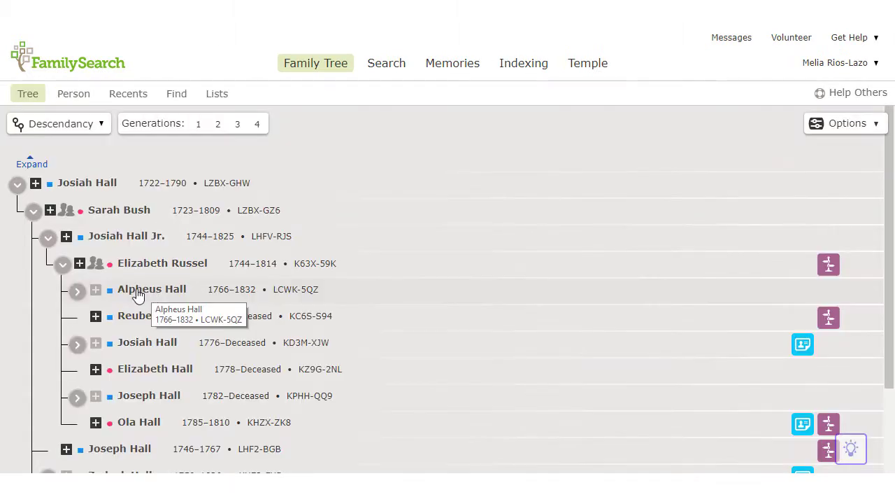
# Expand the branch of the grandson labelled 1766–1832 through the descendant labelled 1869–Deceased, and choose to add people to the couple with the spouse labelled 1867–Deceased
pyautogui.click(77, 291)
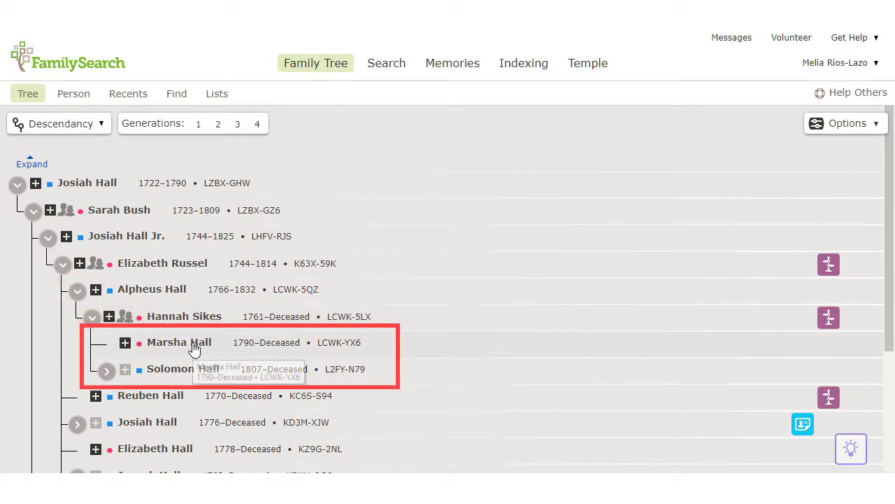
pyautogui.click(106, 371)
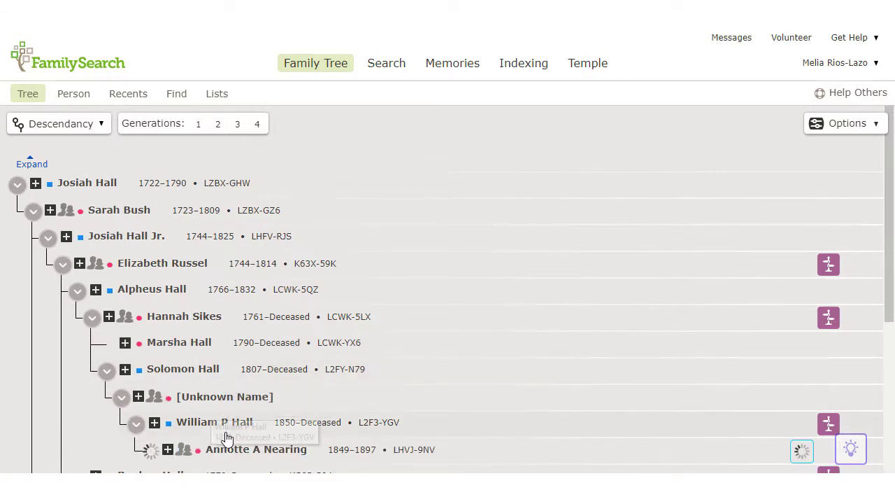
pyautogui.scroll(-1, 289, 448)
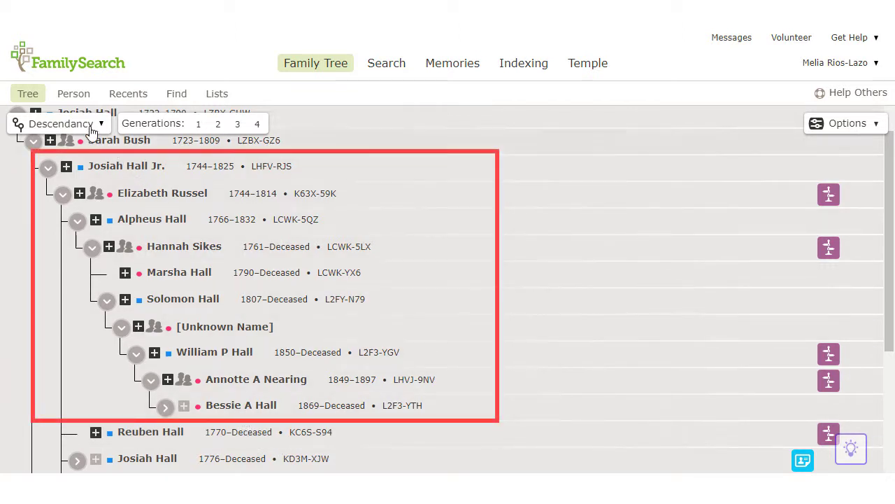
pyautogui.scroll(1, 225, 356)
pyautogui.scroll(1, 218, 349)
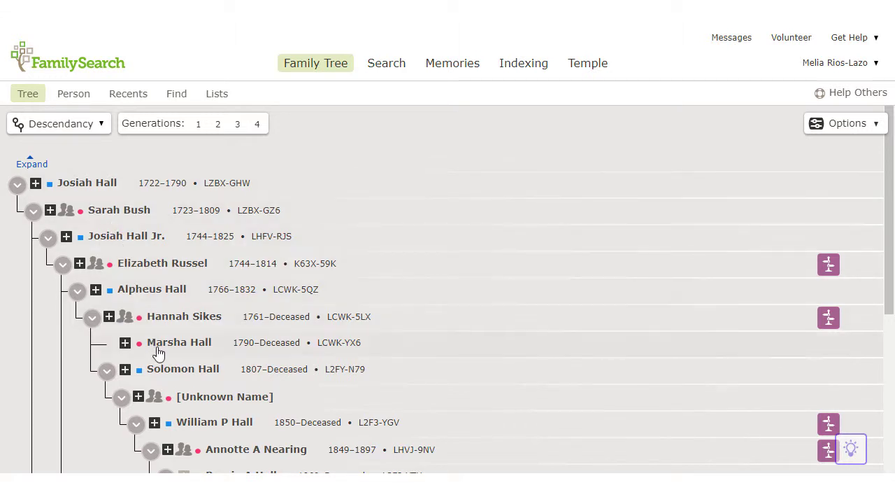
pyautogui.scroll(-1, 185, 383)
pyautogui.click(165, 407)
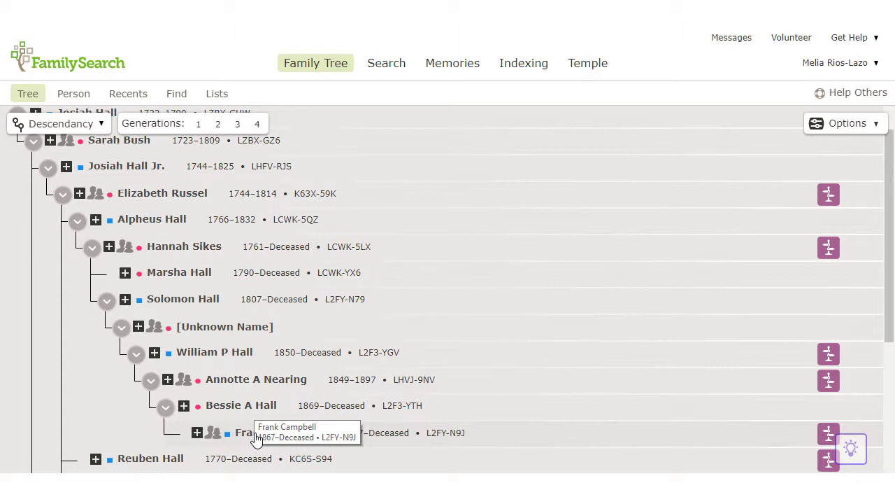
pyautogui.scroll(-1, 258, 437)
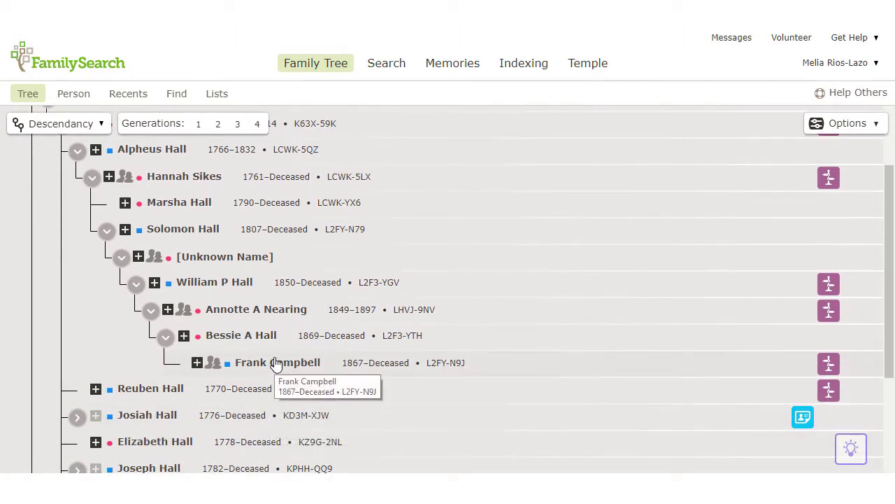
pyautogui.click(198, 363)
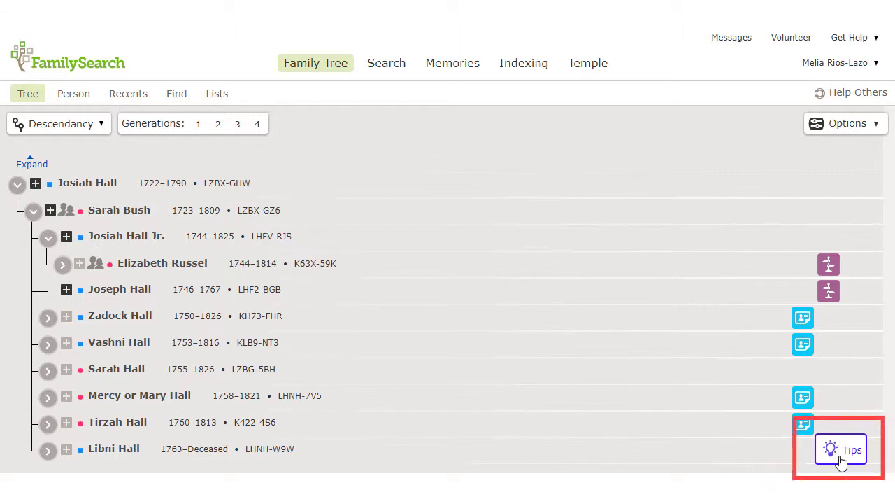
# Open the Tree Tips, view the Record Hints topic, and close the tips
pyautogui.click(842, 458)
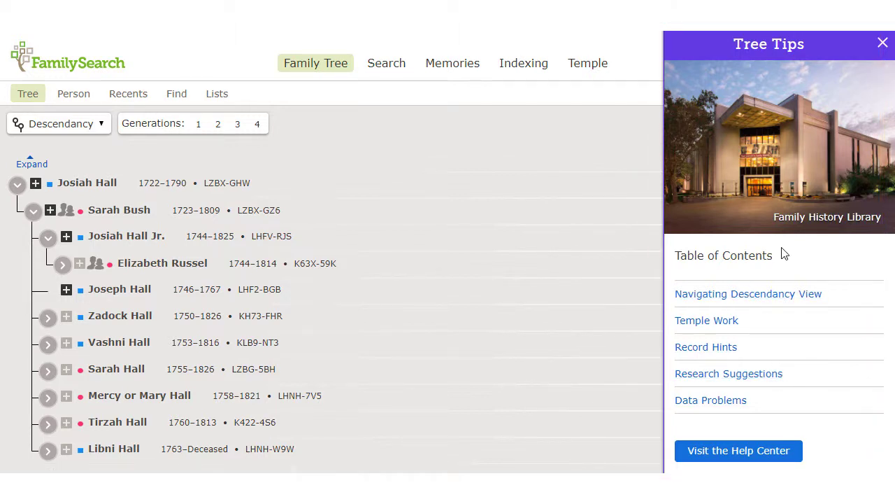
pyautogui.click(716, 347)
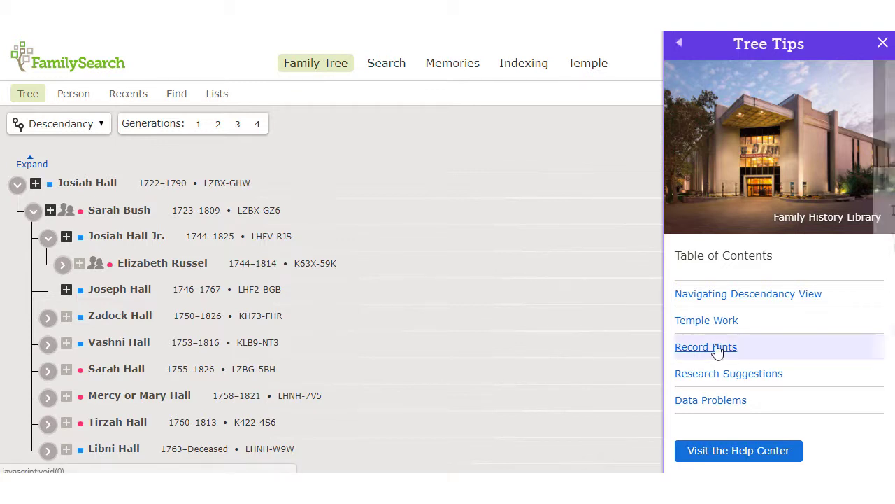
pyautogui.click(882, 44)
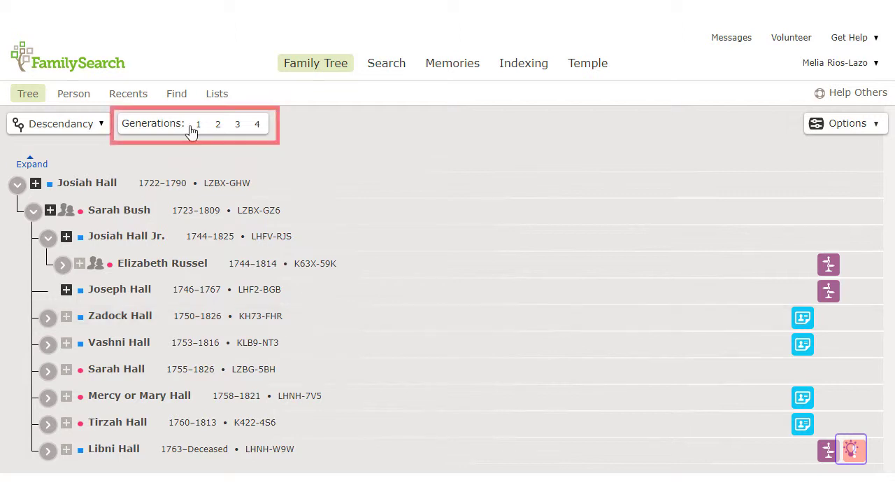
# Show three generations of descendants, look through the expanded list, and return to its start
pyautogui.click(236, 126)
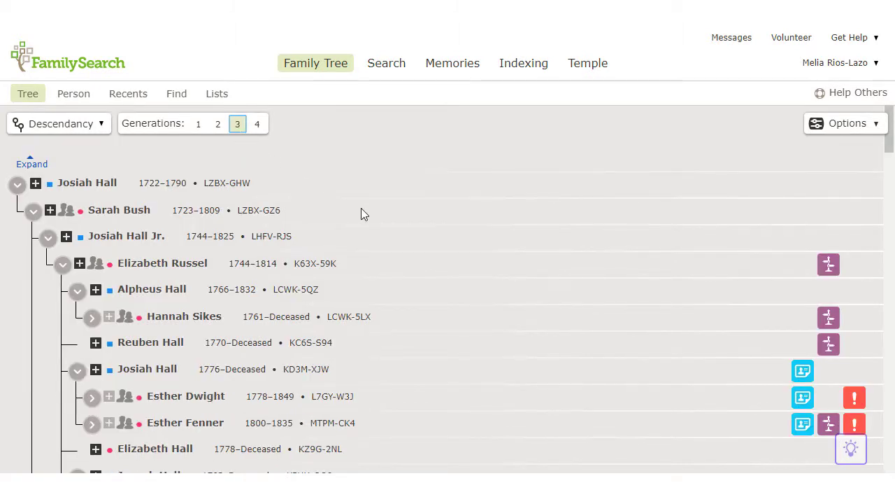
pyautogui.scroll(-3, 361, 212)
pyautogui.scroll(-1, 362, 208)
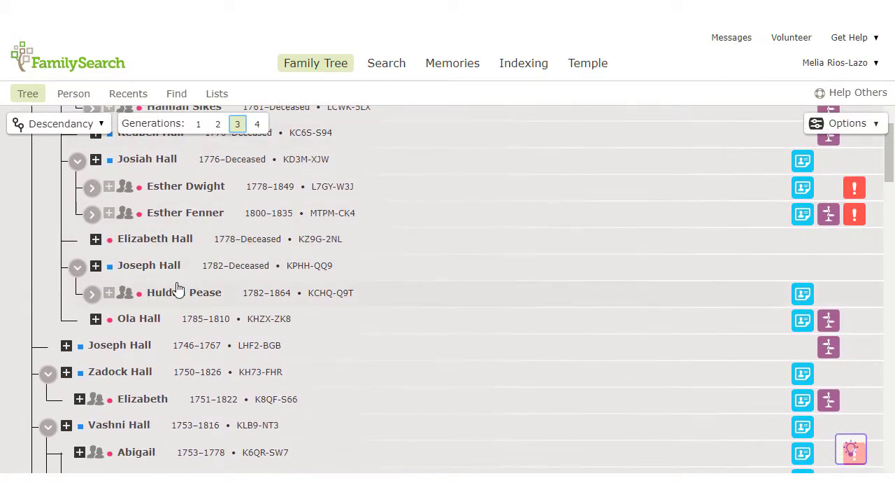
pyautogui.scroll(3, 179, 288)
pyautogui.scroll(2, 178, 265)
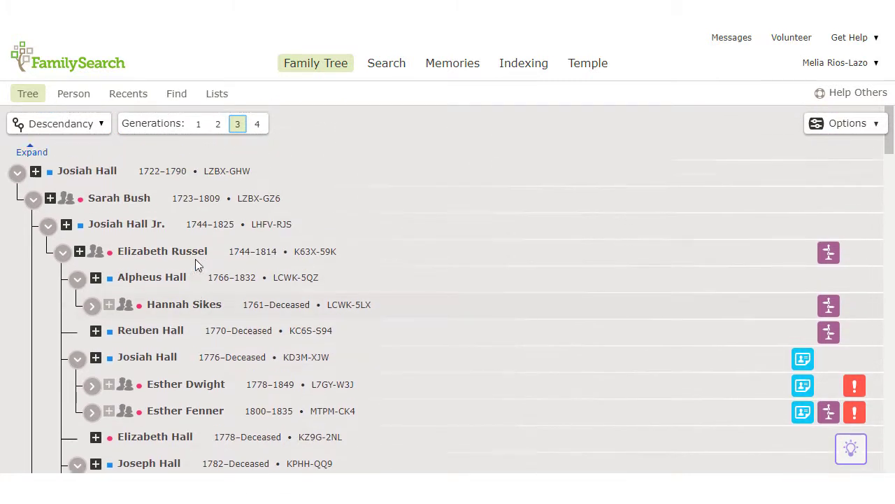
# Switch the display from four generations to one, and expand the children of the spouse labelled 1723–1809
pyautogui.click(257, 124)
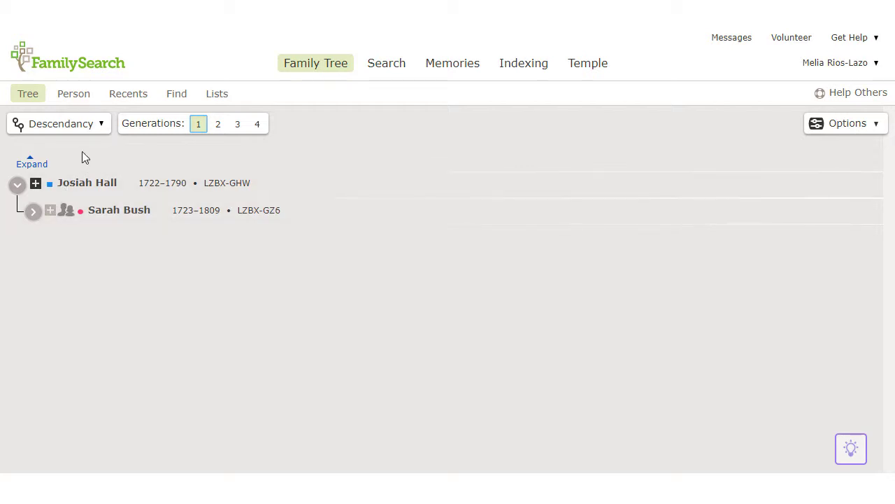
pyautogui.click(34, 217)
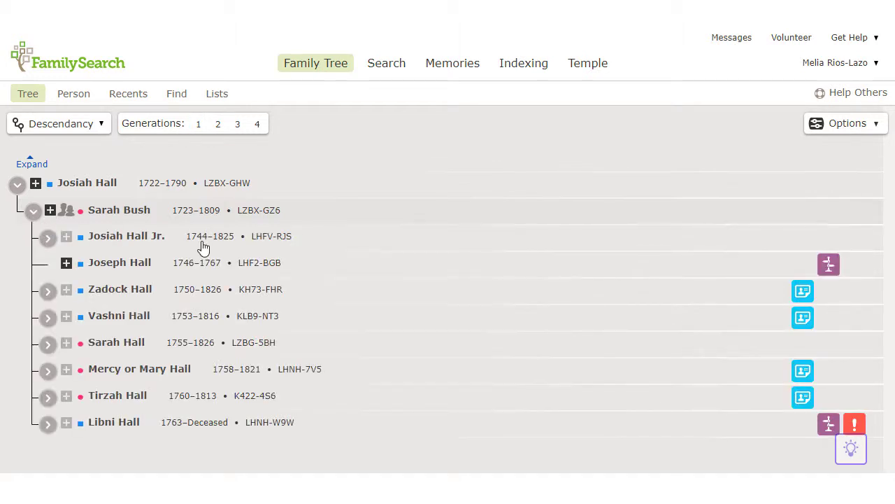